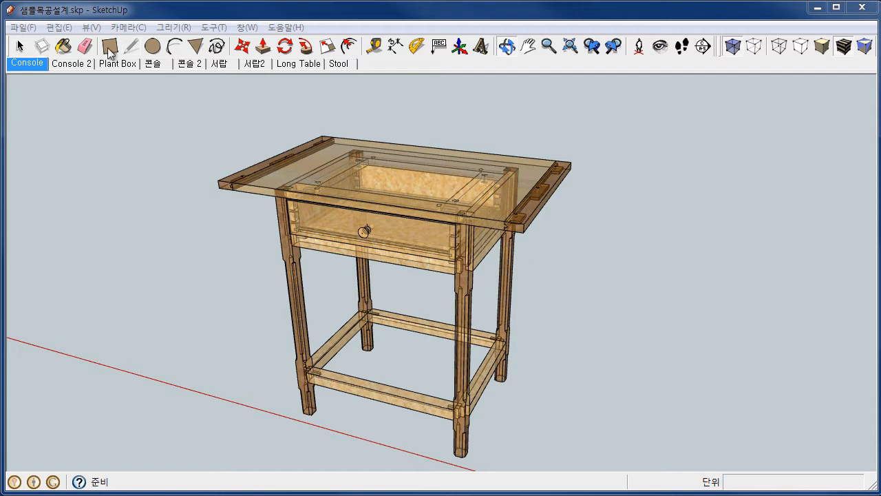
# Look through the saved scenes of the sample woodworking file, from Console 2 and Plant Box to Long Table and Stool.
pyautogui.click(84, 63)
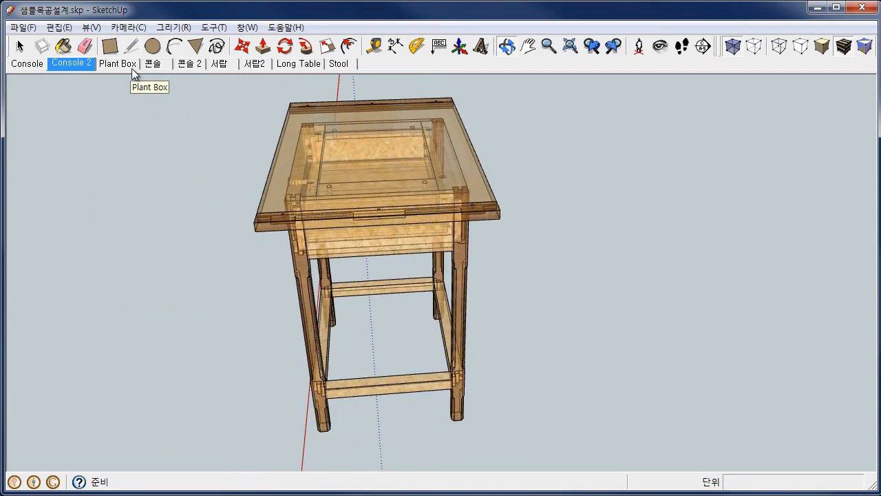
pyautogui.click(125, 65)
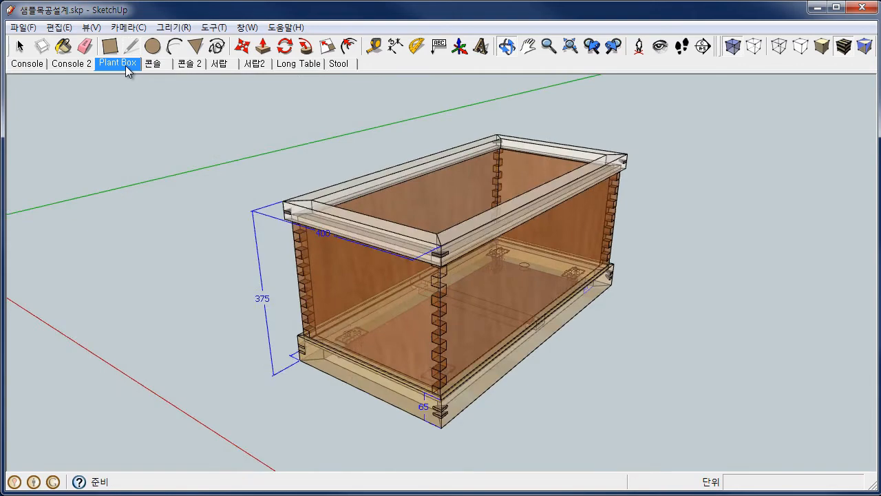
pyautogui.click(156, 67)
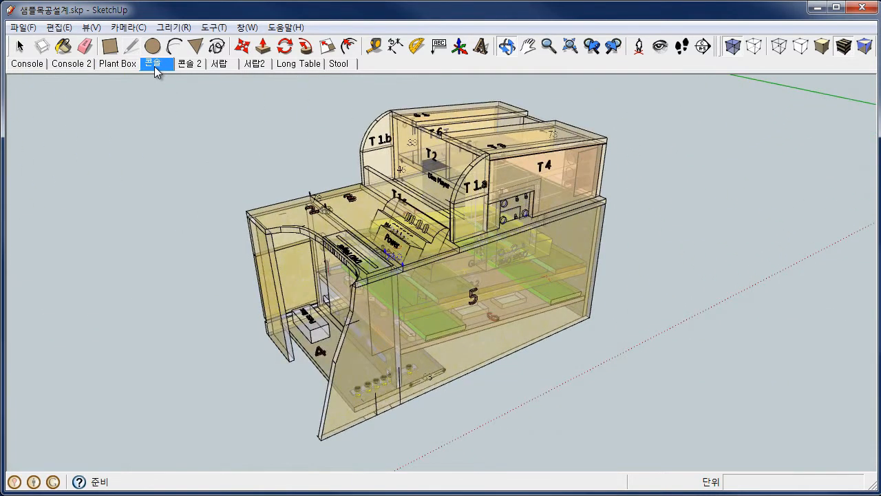
pyautogui.click(190, 64)
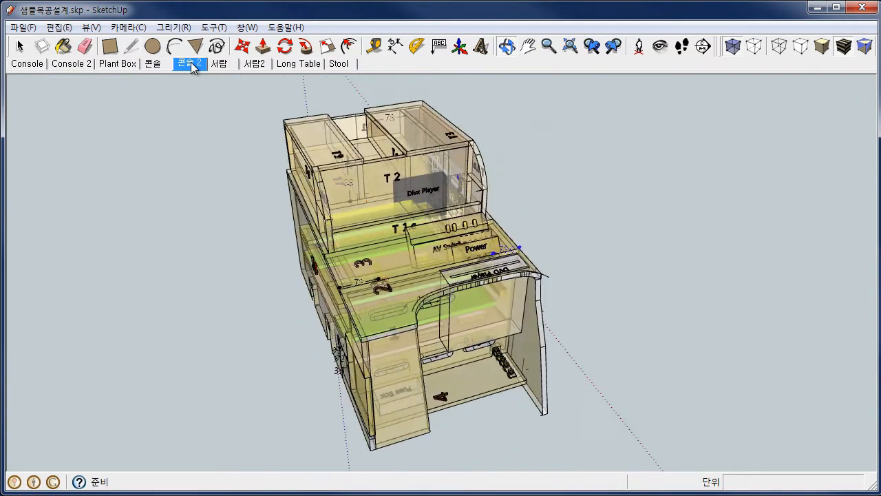
pyautogui.click(228, 65)
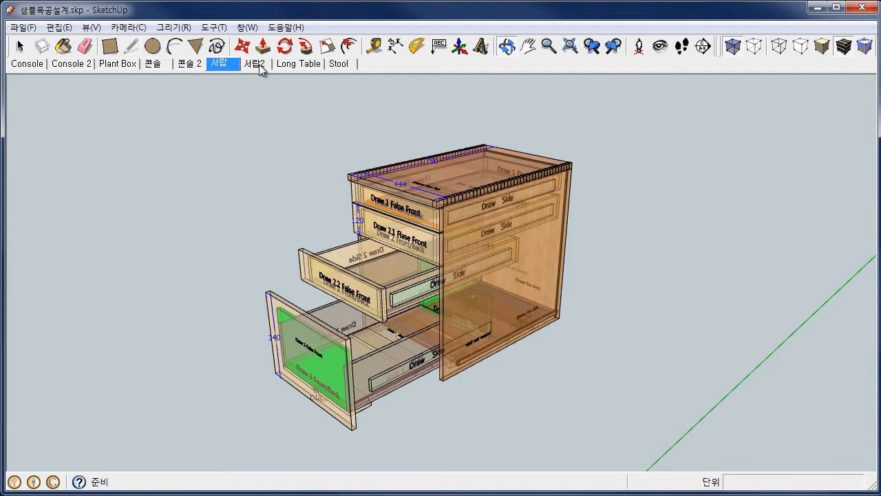
pyautogui.click(260, 64)
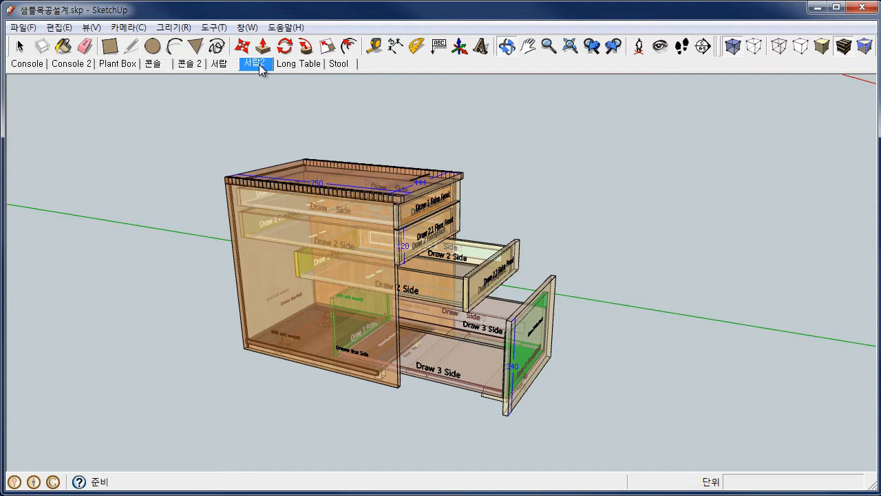
pyautogui.click(296, 64)
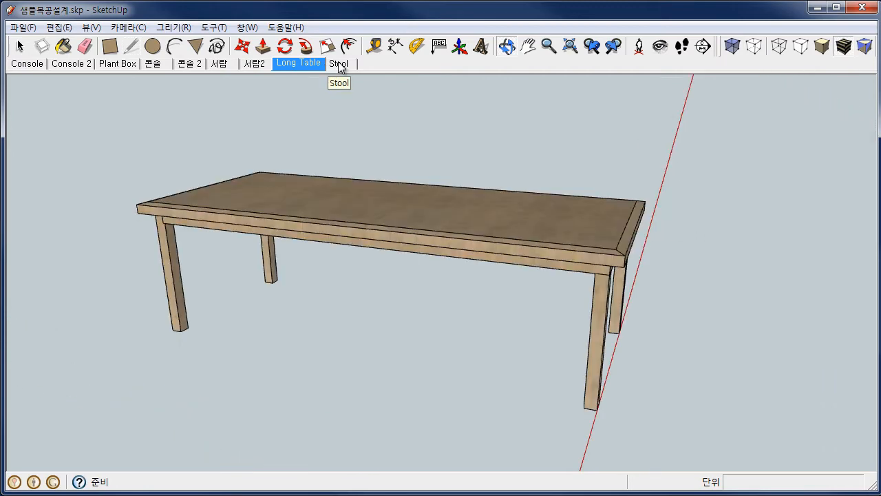
pyautogui.click(338, 64)
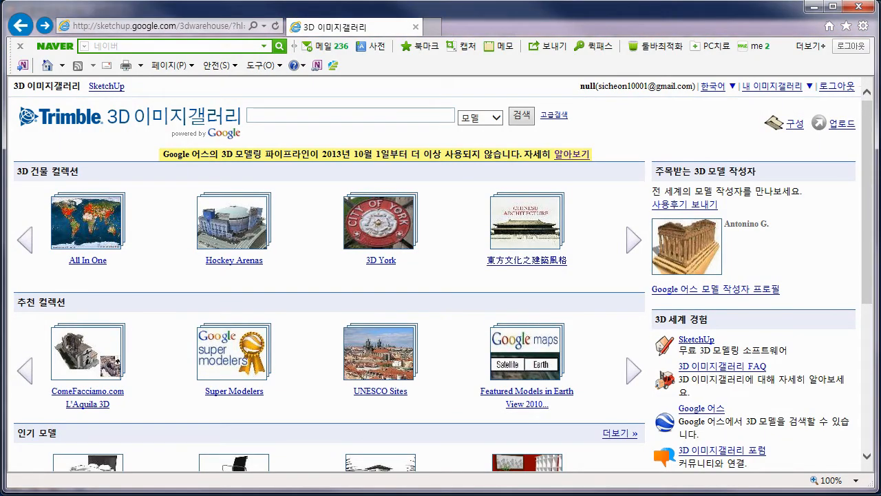
# Examine the SketchUp 3D Warehouse site in the browser, including its web address and the featured, popular and newest models.
pyautogui.click(180, 26)
pyautogui.click(166, 25)
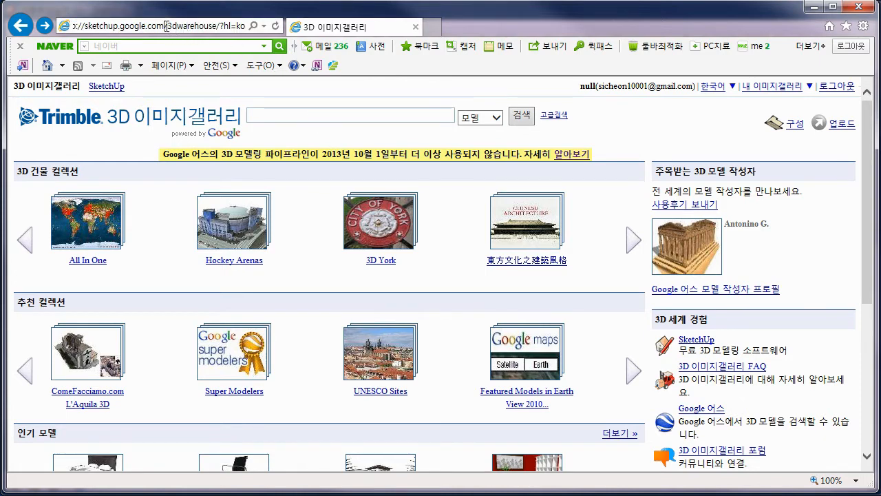
pyautogui.moveTo(166, 25); pyautogui.dragTo(213, 26)
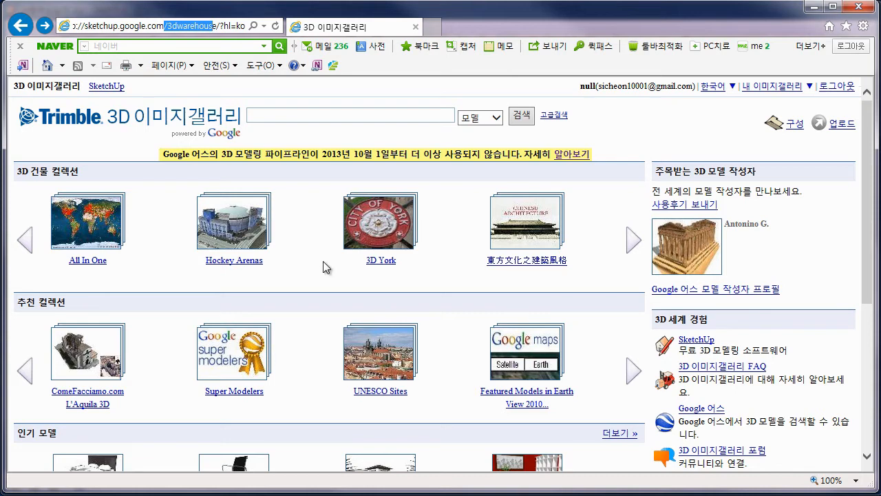
pyautogui.click(289, 313)
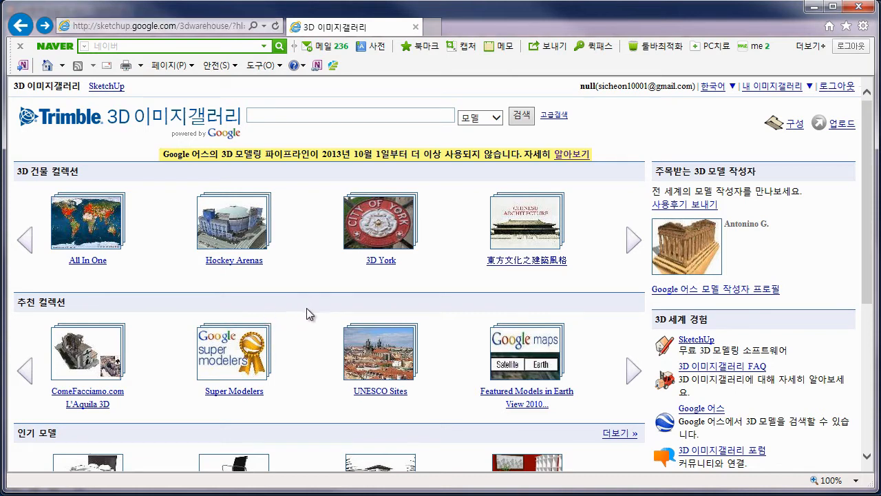
pyautogui.scroll(-3, 307, 315)
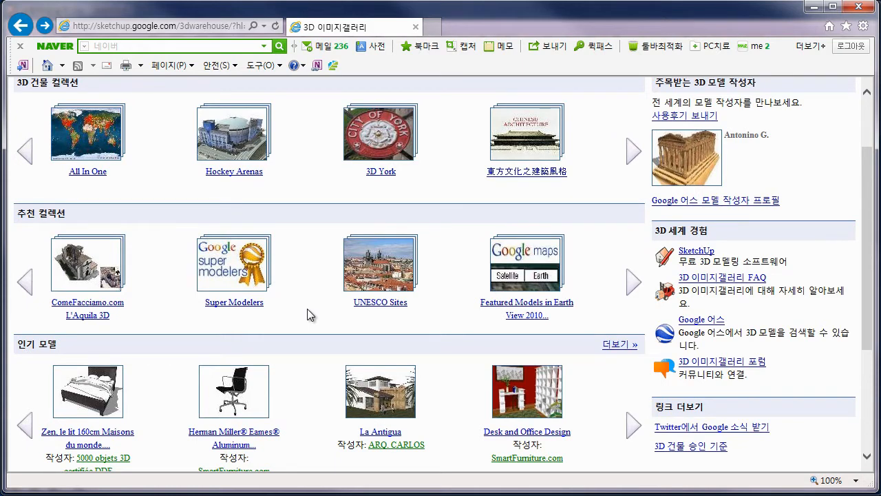
pyautogui.scroll(-3, 307, 315)
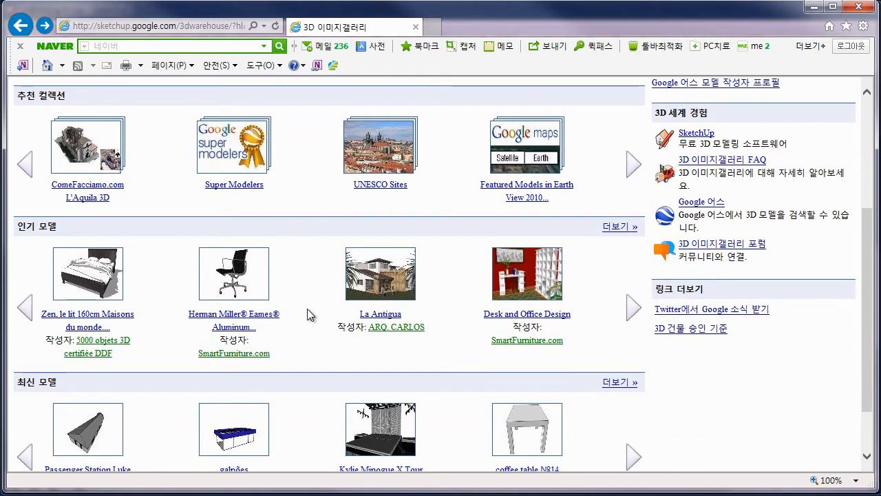
pyautogui.scroll(-2, 308, 309)
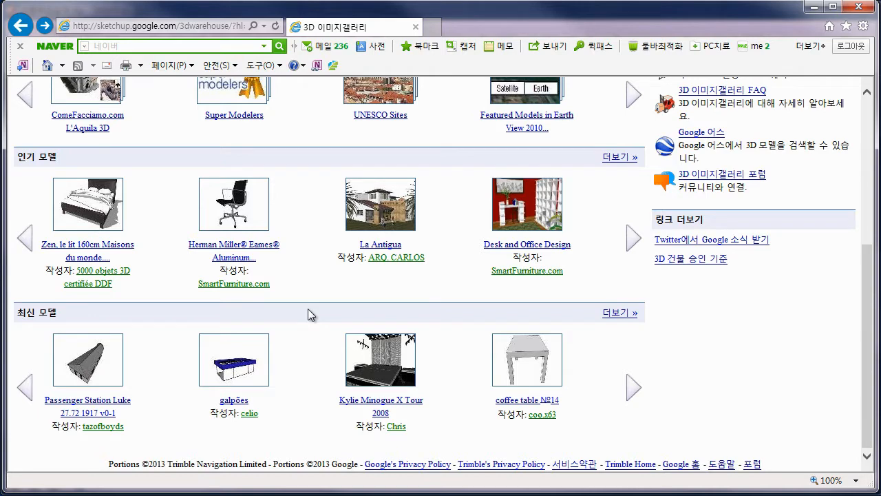
pyautogui.scroll(3, 307, 309)
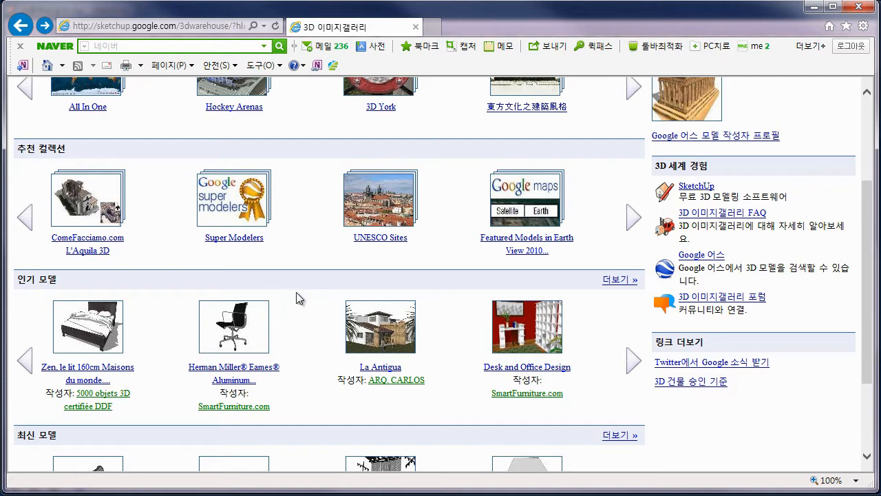
pyautogui.scroll(-3, 286, 297)
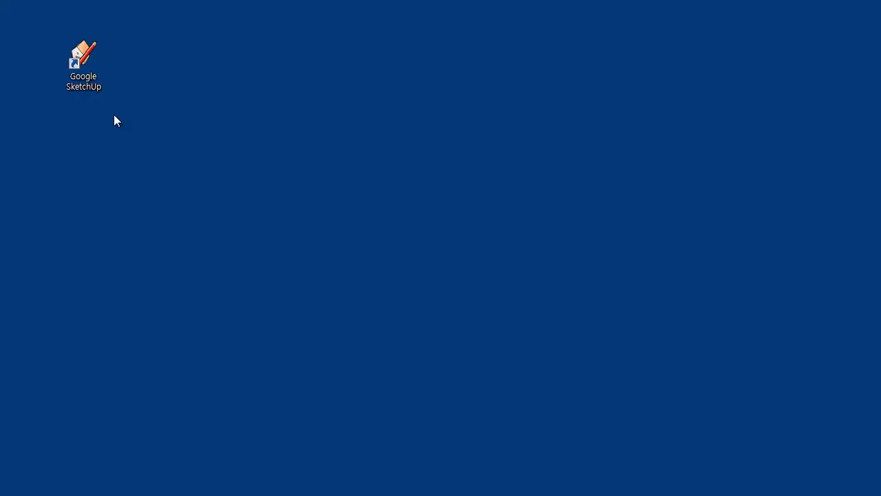
# Launch SketchUp and start a new model with the millimetre template 제품 디자인 및 목공(밀리미터).
pyautogui.click(100, 70)
pyautogui.doubleClick(84, 63)
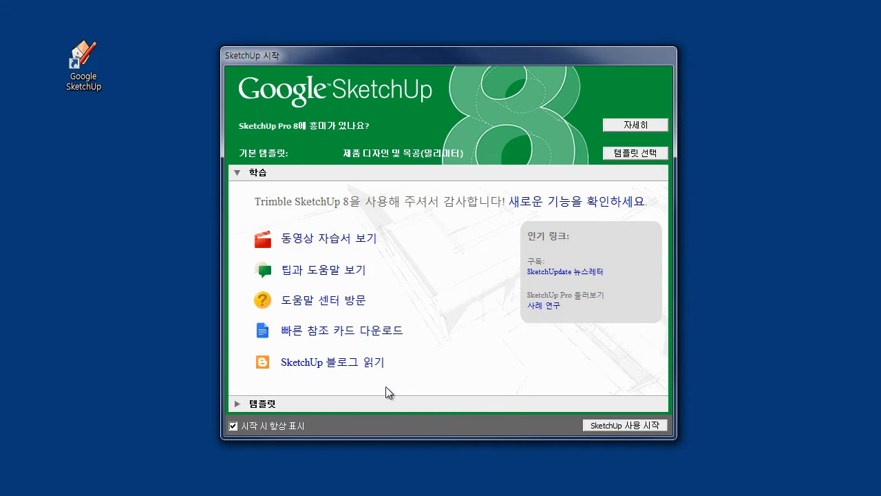
pyautogui.click(238, 173)
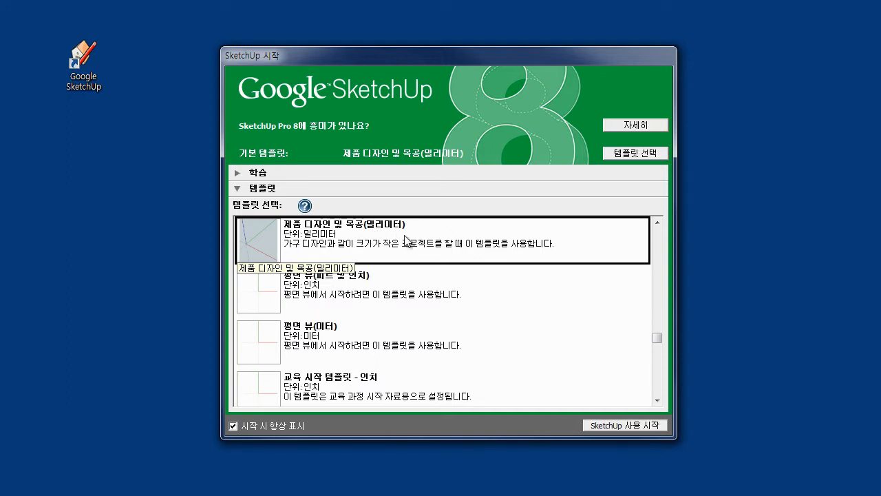
pyautogui.click(630, 427)
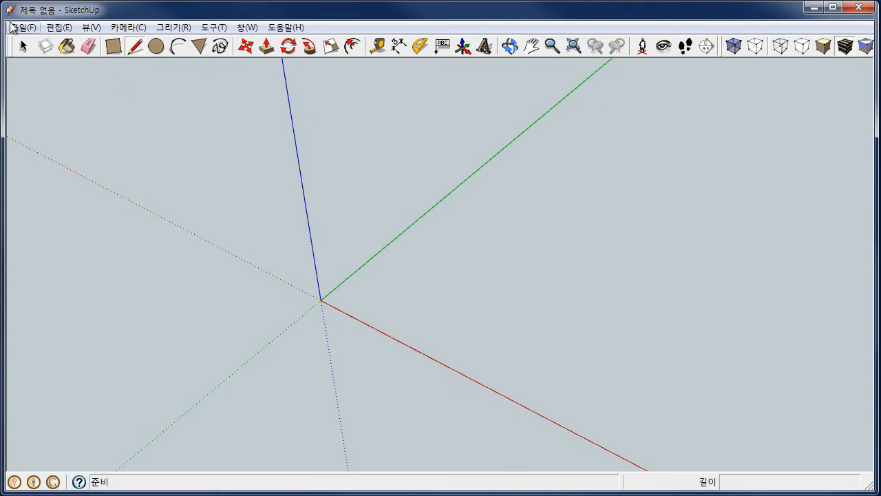
pyautogui.click(12, 26)
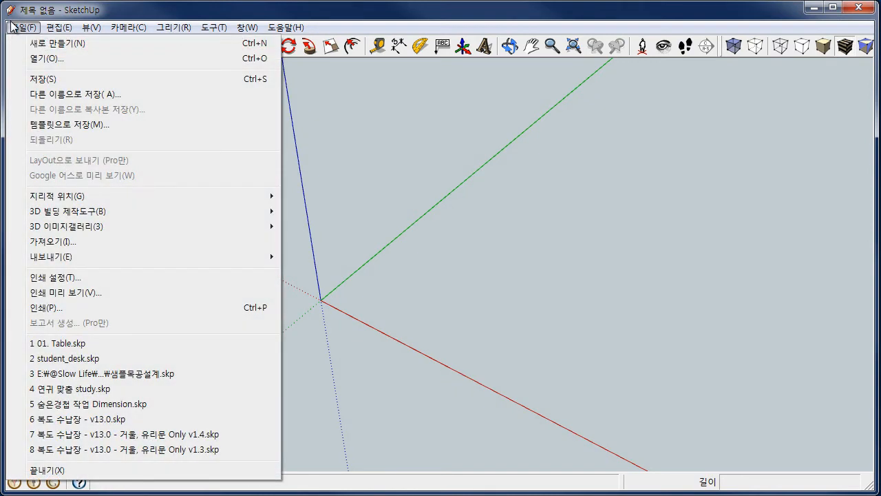
pyautogui.moveTo(51, 31)
pyautogui.click(92, 29)
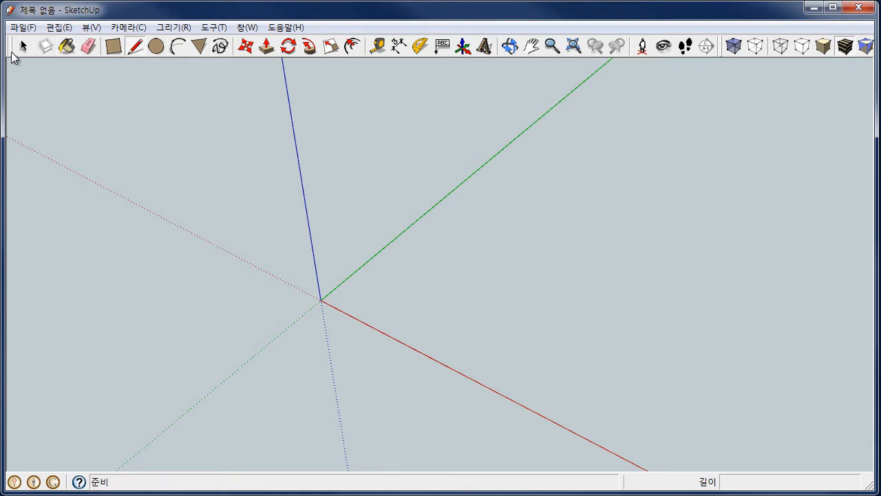
pyautogui.moveTo(10, 46)
pyautogui.mouseDown()
pyautogui.moveTo(20, 87)
pyautogui.moveTo(29, 81)
pyautogui.moveTo(25, 42)
pyautogui.mouseUp()
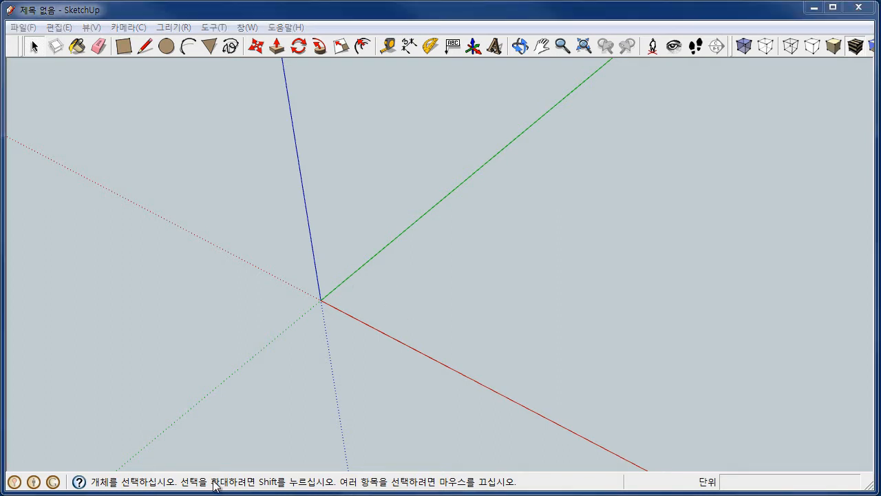
pyautogui.click(104, 46)
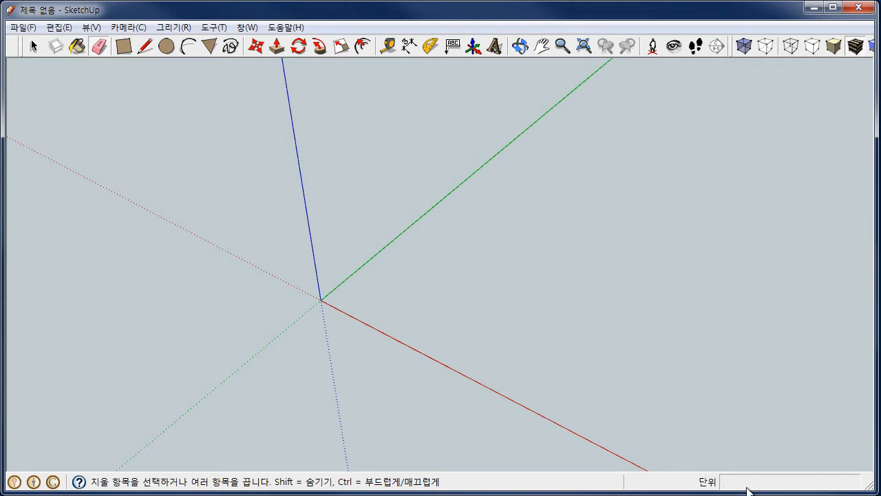
# Draw a rectangle about 735 × 599 mm on the ground plane between the red and green axes.
pyautogui.click(125, 47)
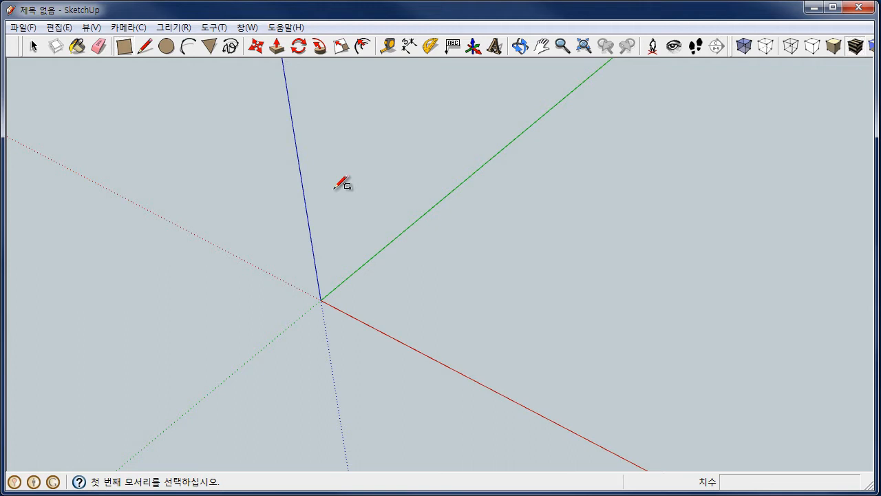
pyautogui.click(436, 290)
pyautogui.click(575, 281)
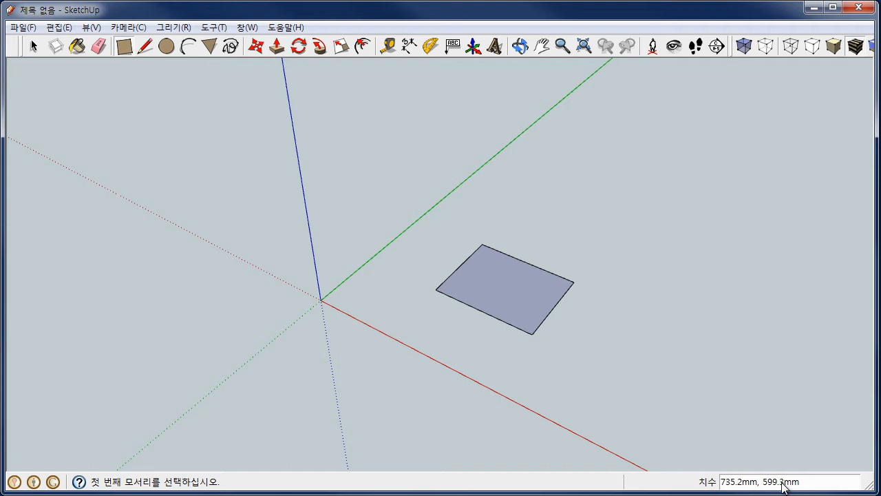
pyautogui.write('78')
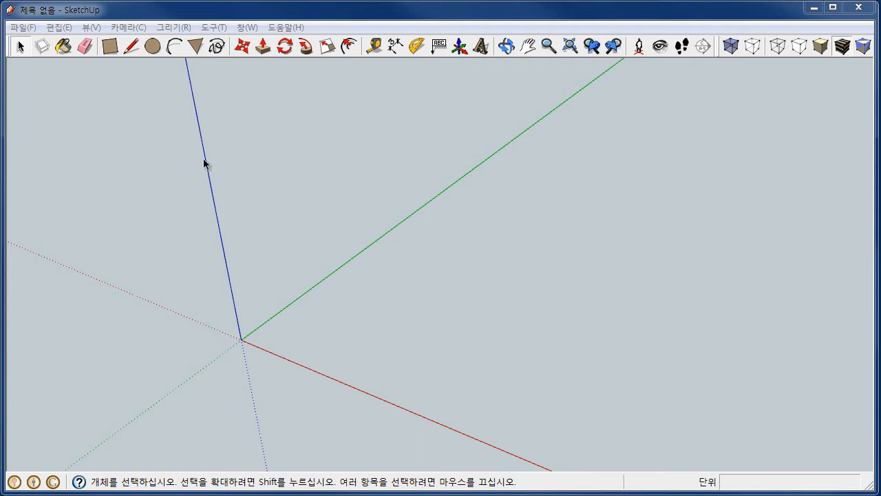
# Draw a rectangle about 705 × 554 mm on the ground between the red and green axes.
pyautogui.click(113, 46)
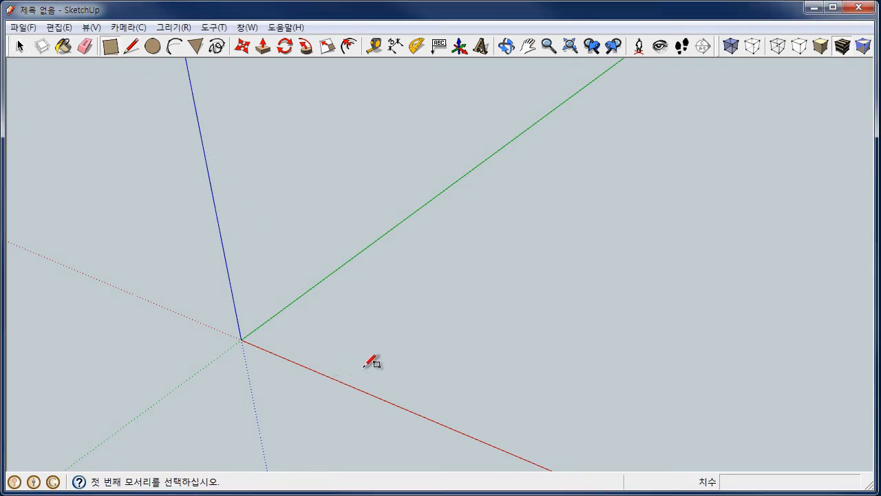
pyautogui.click(334, 331)
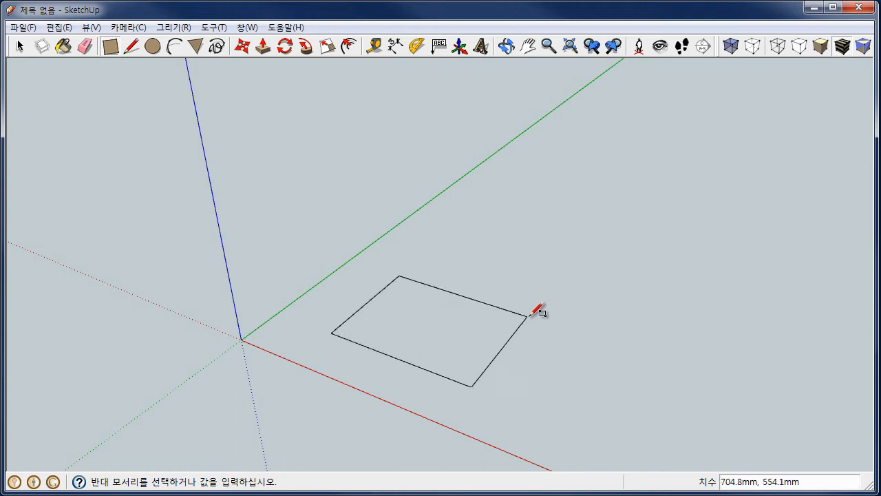
pyautogui.click(528, 316)
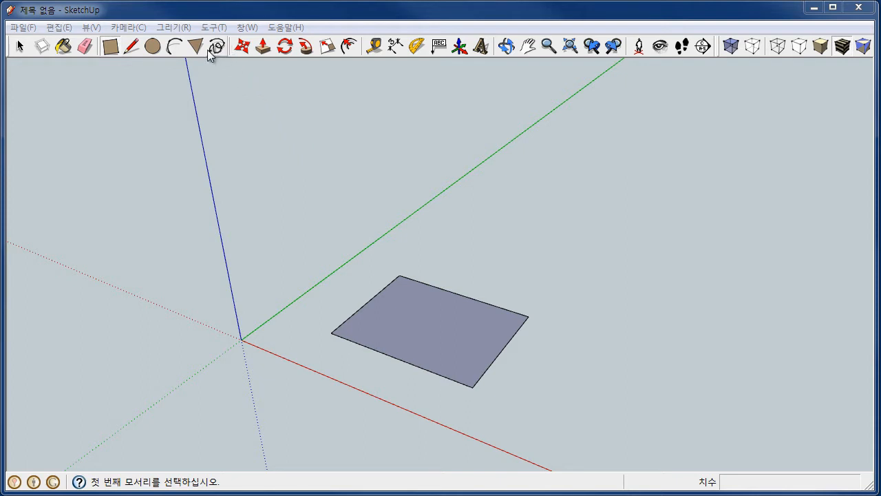
# Push/Pull the ground rectangle upward about 654 mm into a solid box.
pyautogui.click(263, 47)
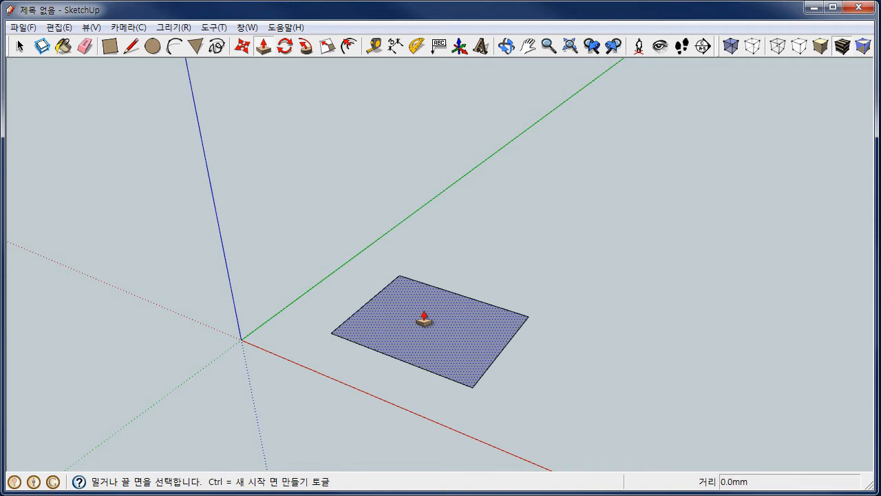
pyautogui.click(424, 319)
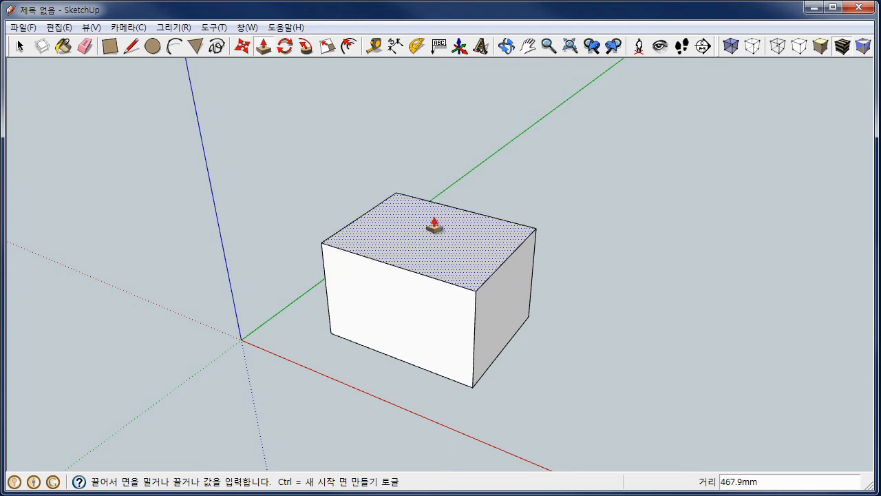
pyautogui.click(425, 192)
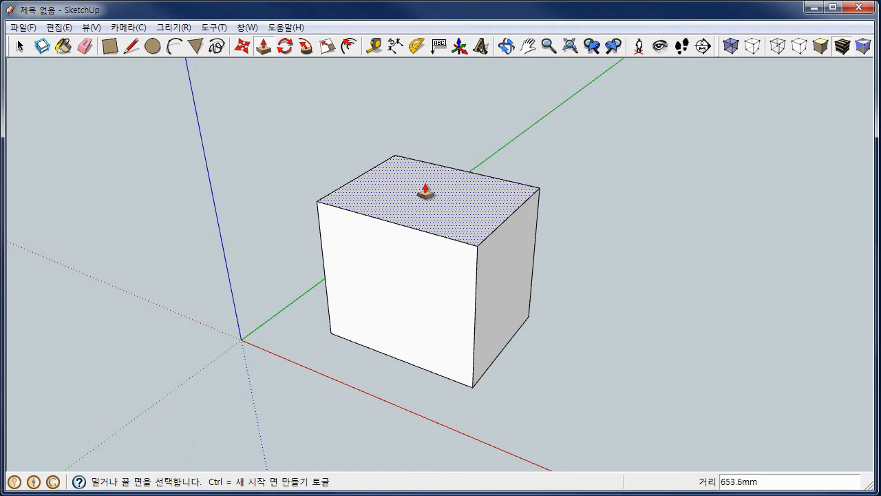
# Draw a rectangle about 504 × 369 mm on the box's front face, inset from its edges.
pyautogui.click(110, 47)
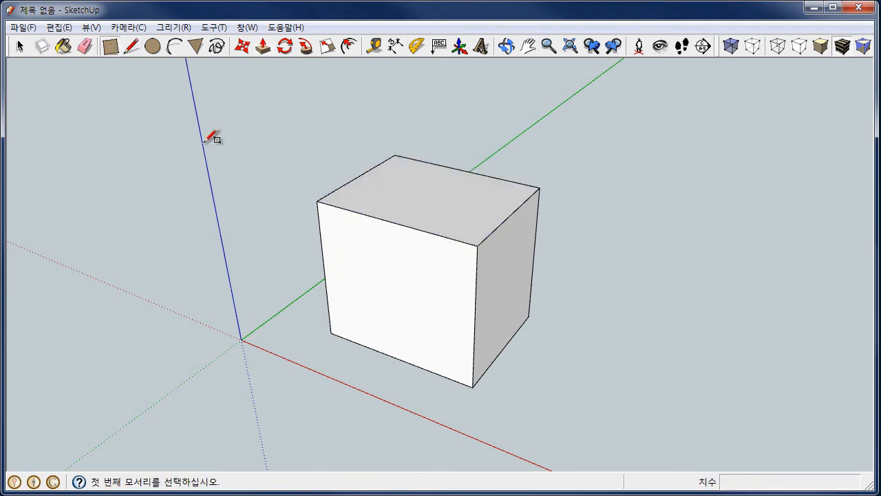
pyautogui.click(333, 229)
pyautogui.click(442, 342)
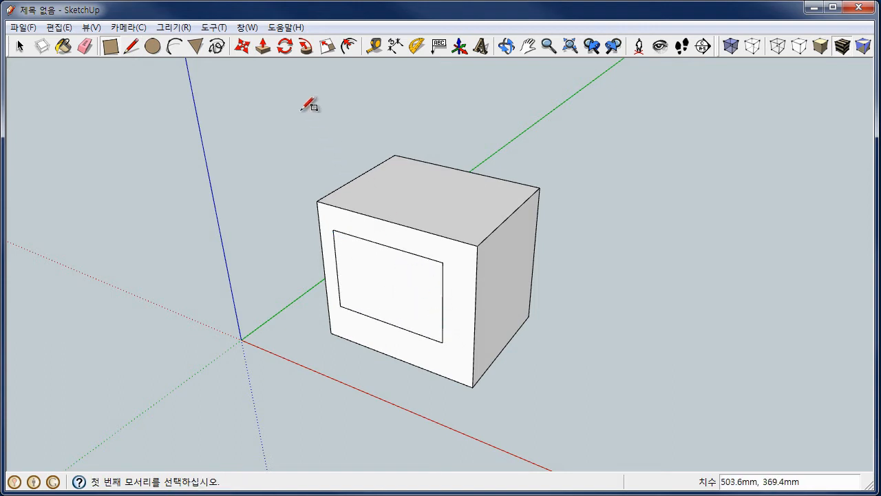
# Push/Pull the rectangle on the box's front face outward into a block, and push the box's right side face slightly inward.
pyautogui.click(262, 47)
pyautogui.click(384, 299)
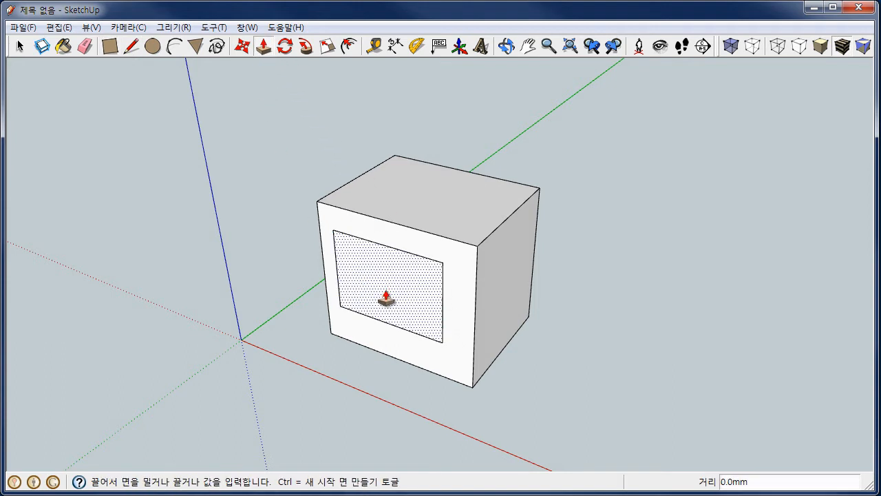
pyautogui.click(328, 371)
pyautogui.click(504, 277)
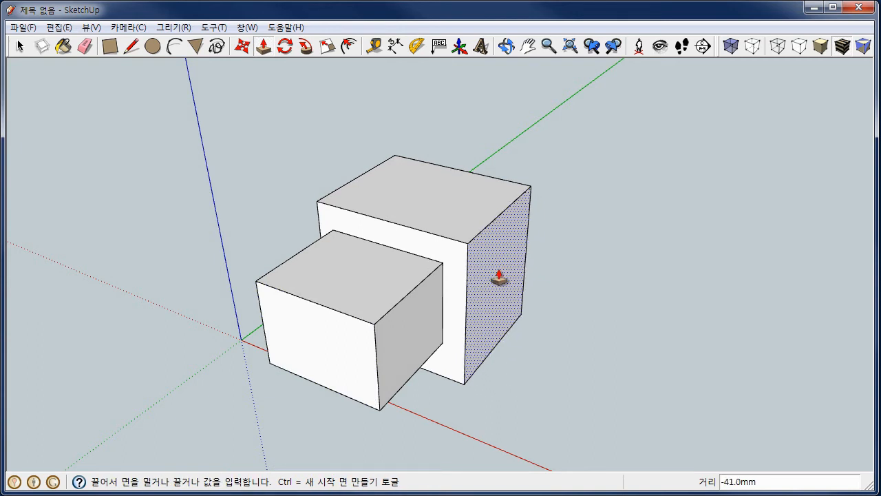
pyautogui.click(496, 277)
# Draw a circle with a radius of about 180 mm on the main box's top face.
pyautogui.click(153, 46)
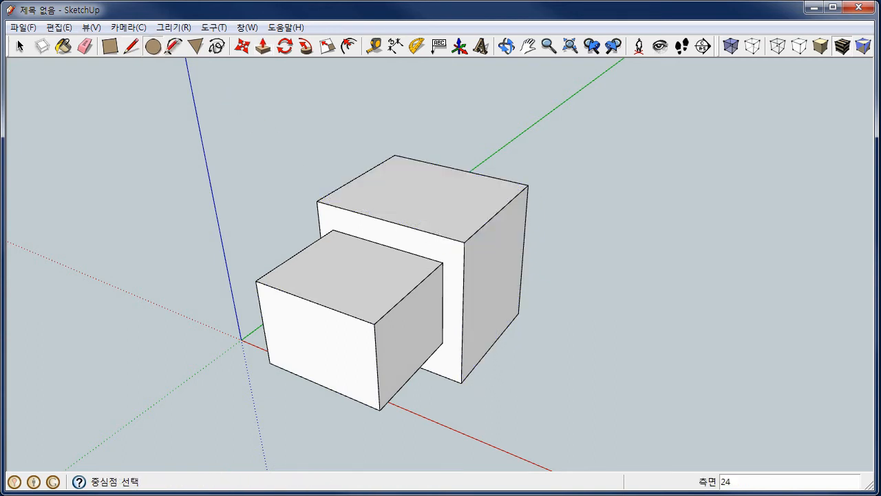
pyautogui.click(413, 182)
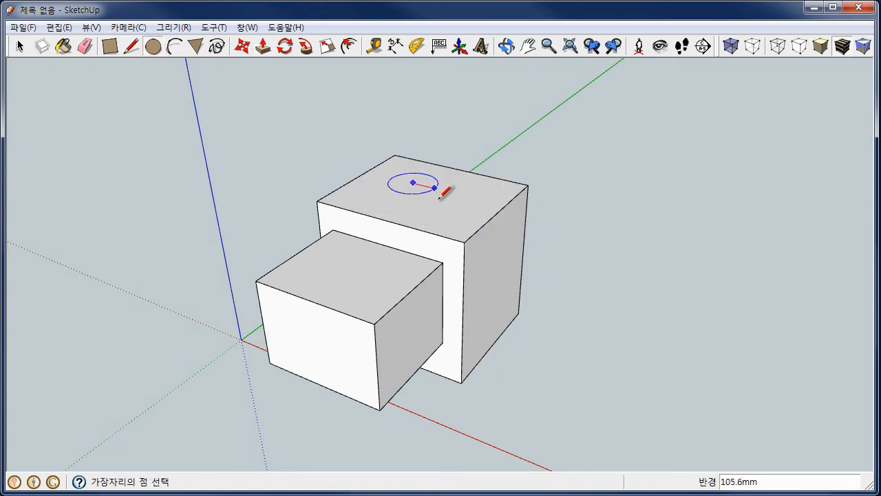
pyautogui.click(425, 200)
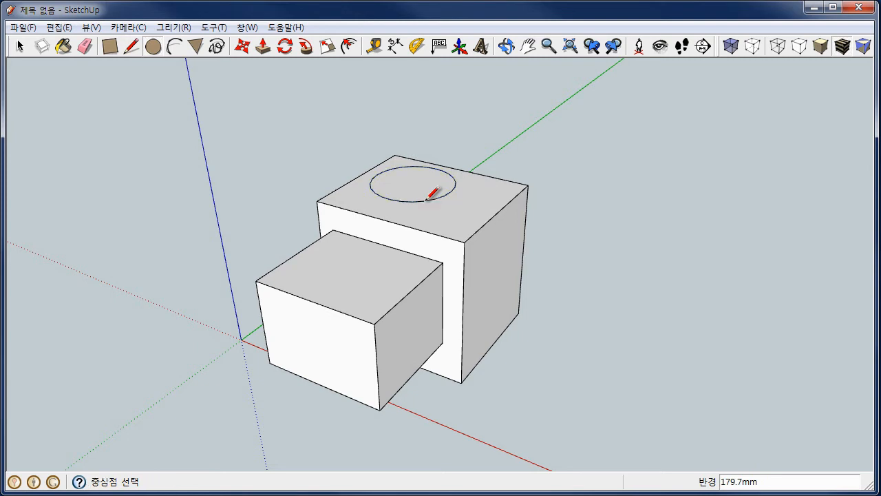
# Push/Pull the top circle upward about 318 mm into a cylinder, and pull the main box's right side face outward.
pyautogui.click(262, 49)
pyautogui.click(408, 196)
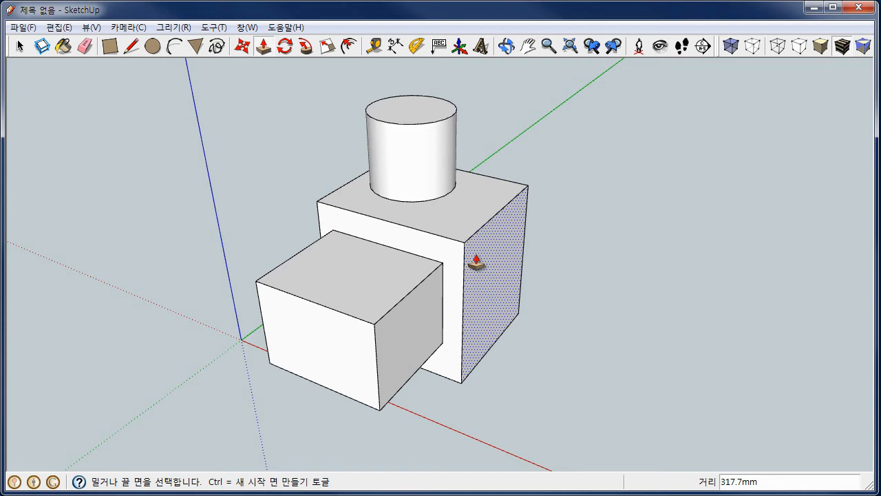
pyautogui.click(476, 262)
pyautogui.click(517, 282)
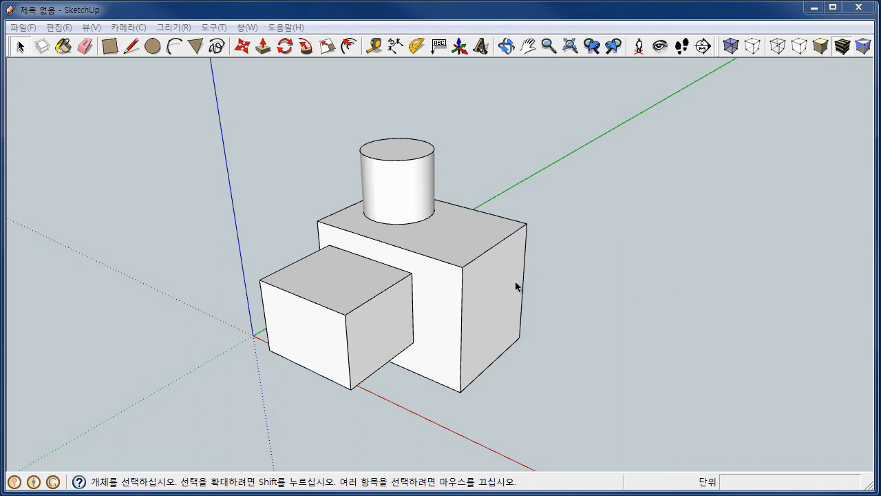
pyautogui.click(119, 28)
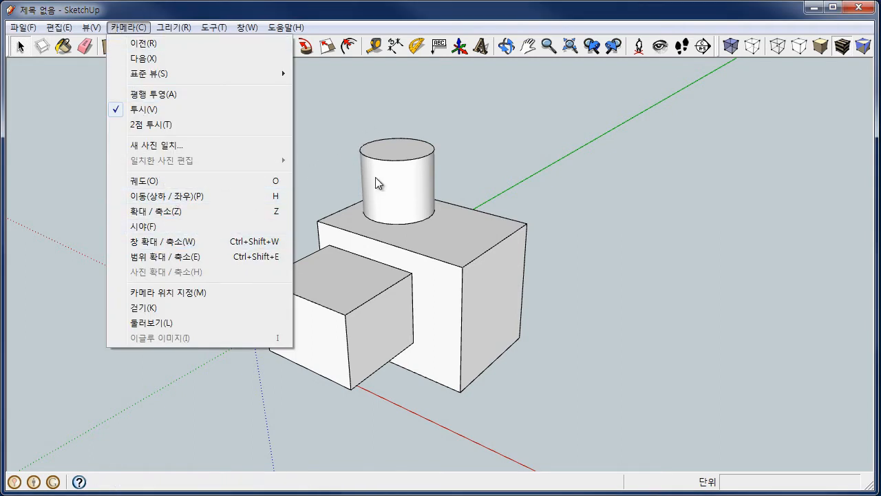
pyautogui.click(511, 59)
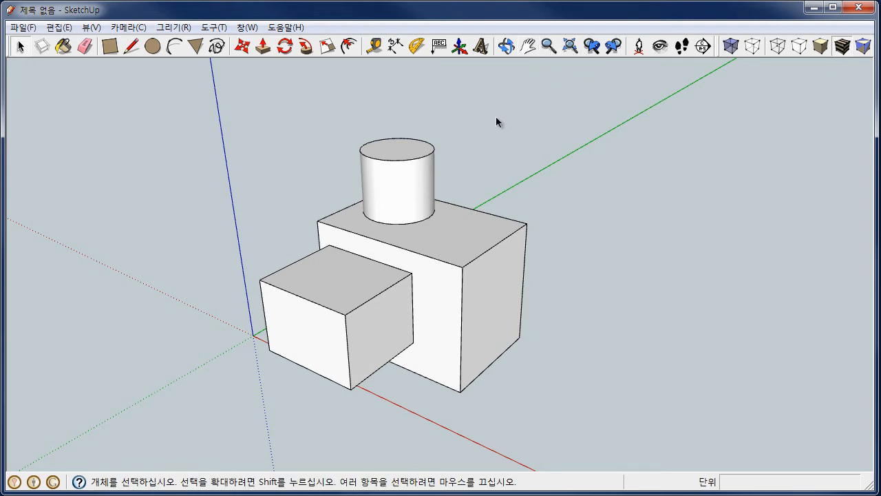
# Draw a square about 257 × 257 mm in the middle of the main box's underside.
pyautogui.click(507, 48)
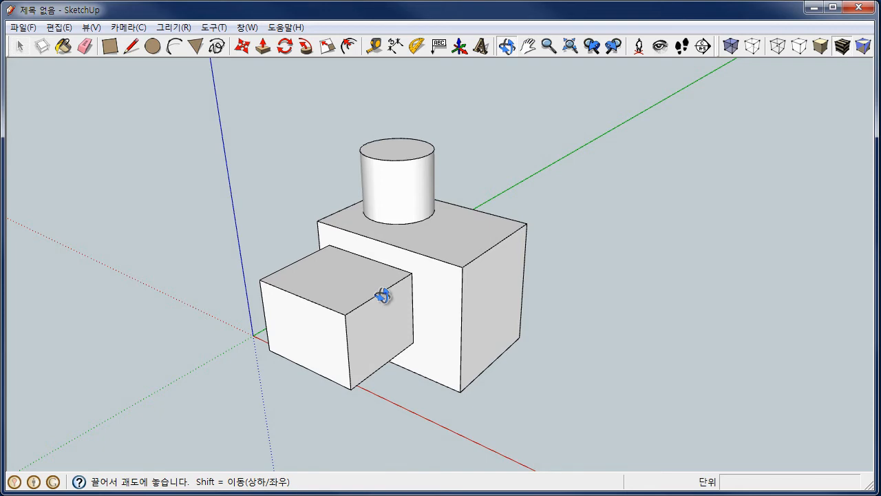
pyautogui.moveTo(384, 296); pyautogui.dragTo(346, 113)
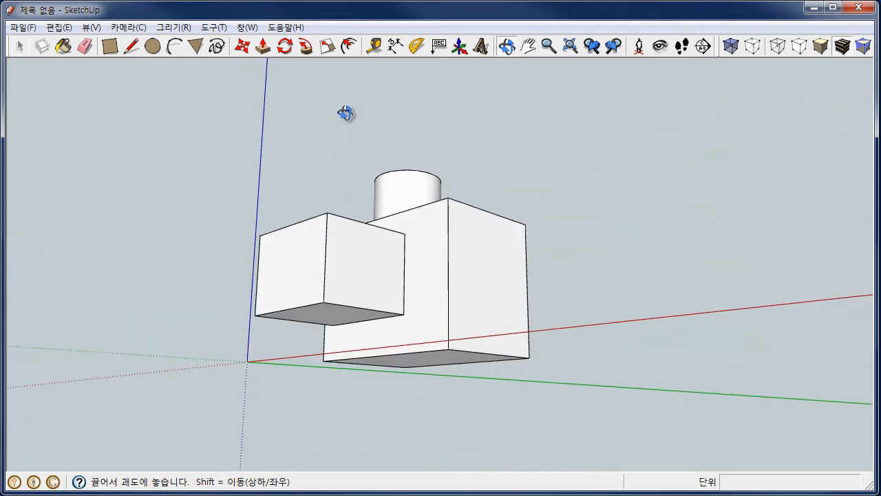
pyautogui.moveTo(449, 371); pyautogui.dragTo(407, 253)
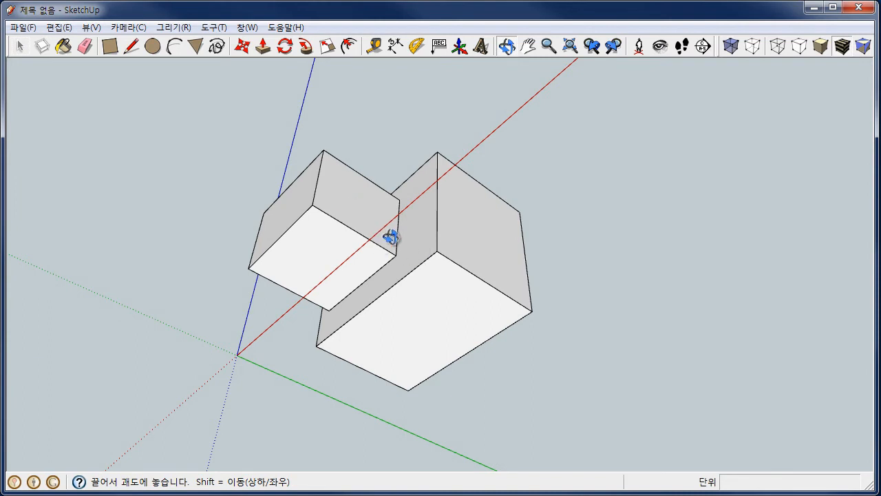
pyautogui.click(110, 47)
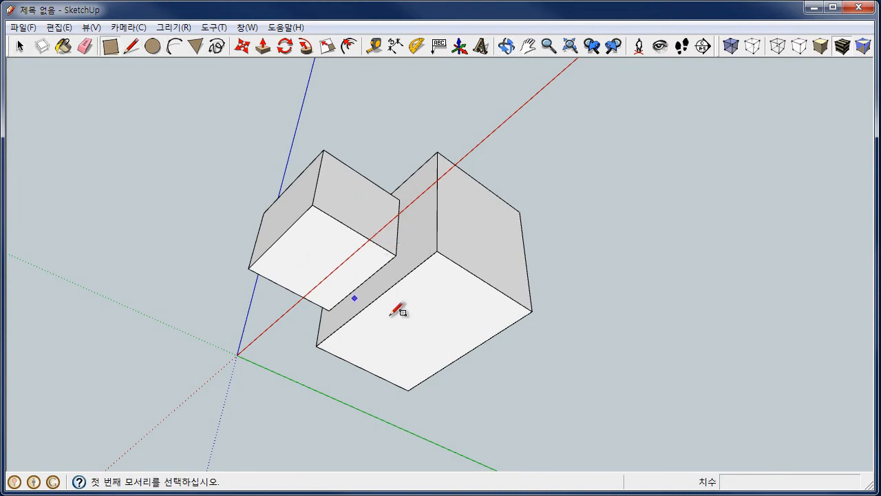
pyautogui.click(393, 323)
pyautogui.click(474, 319)
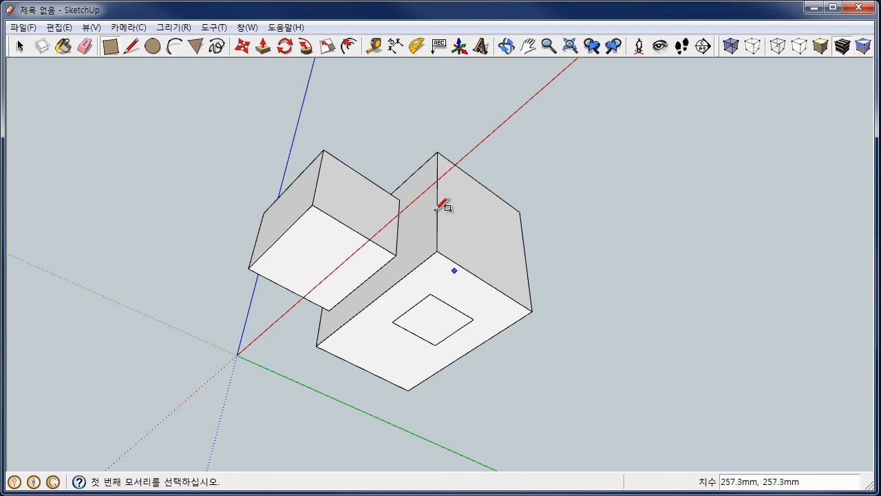
# Push/Pull the square on the underside downward about 407 mm into a leg.
pyautogui.click(264, 49)
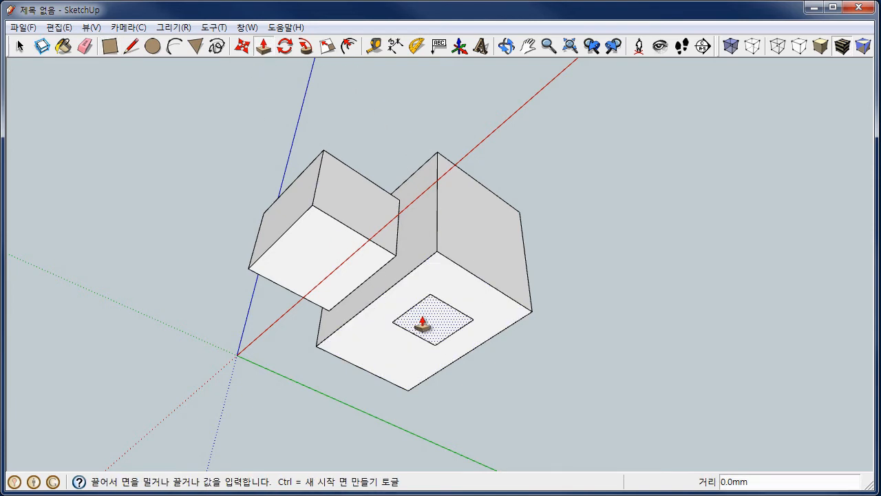
pyautogui.click(421, 317)
pyautogui.click(416, 413)
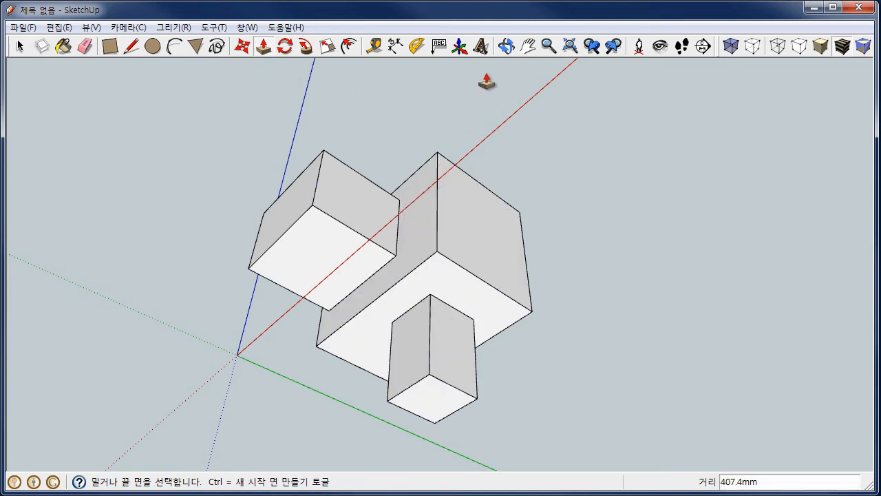
# Examine the model from above and from several sides by orbiting and panning around the box.
pyautogui.click(506, 46)
pyautogui.moveTo(451, 176); pyautogui.dragTo(450, 368)
pyautogui.moveTo(450, 220); pyautogui.dragTo(455, 349)
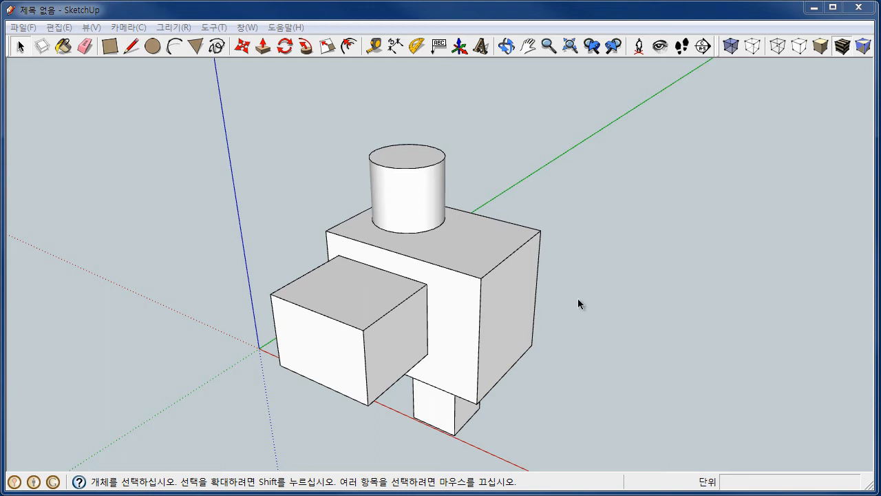
pyautogui.click(529, 46)
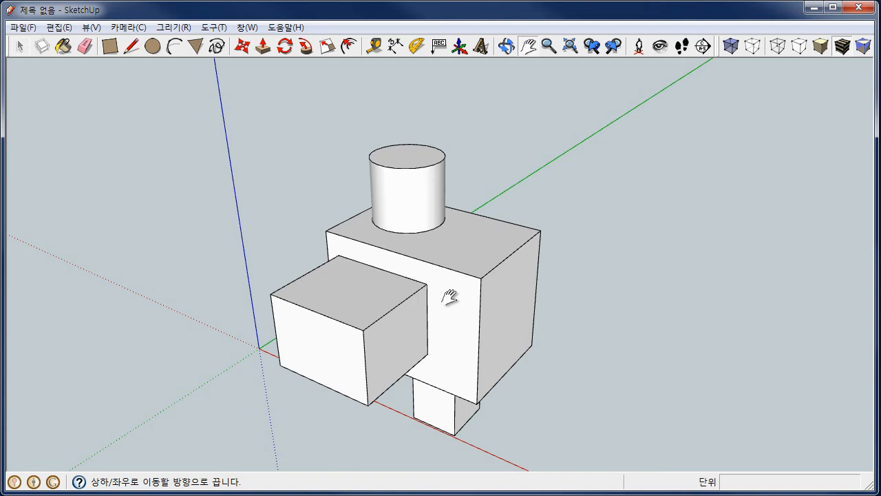
pyautogui.moveTo(449, 298); pyautogui.dragTo(471, 269)
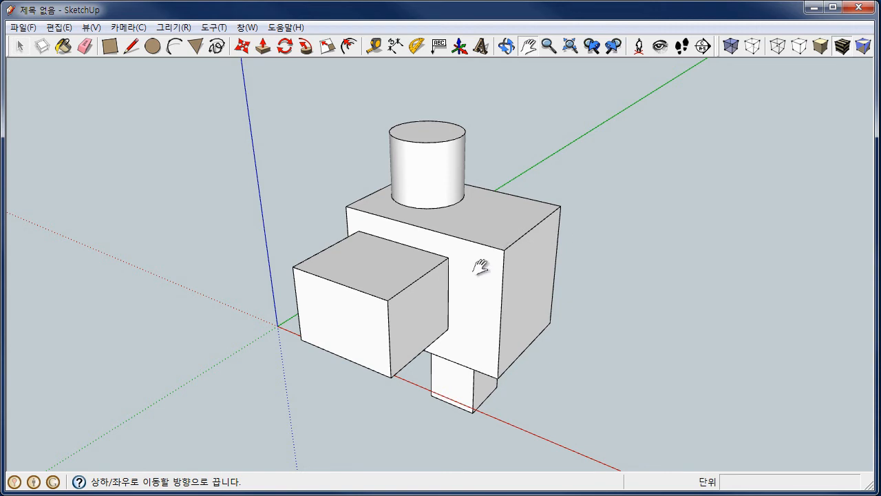
pyautogui.moveTo(480, 267); pyautogui.dragTo(495, 288)
pyautogui.press('r')
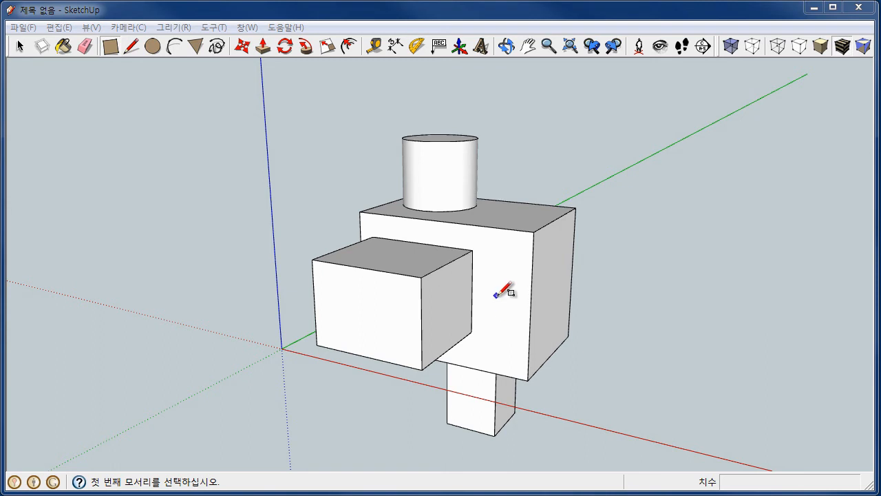
pyautogui.press('o')
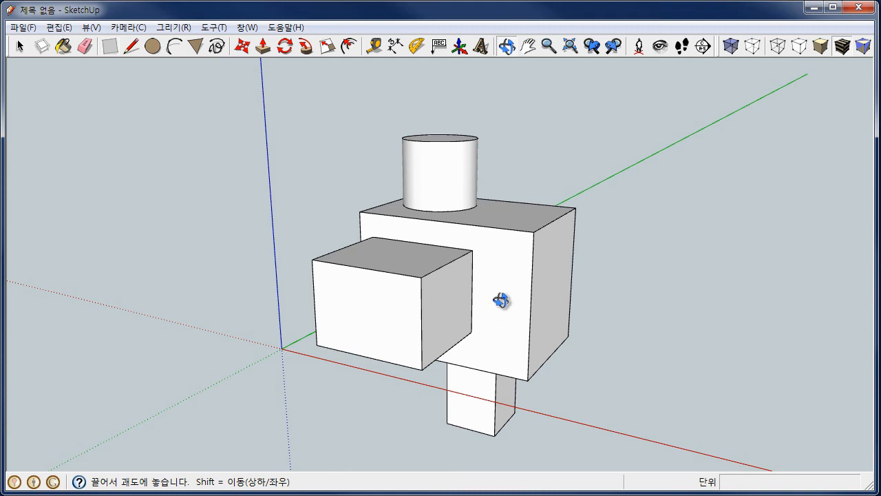
pyautogui.moveTo(502, 301); pyautogui.dragTo(502, 300, button='middle')
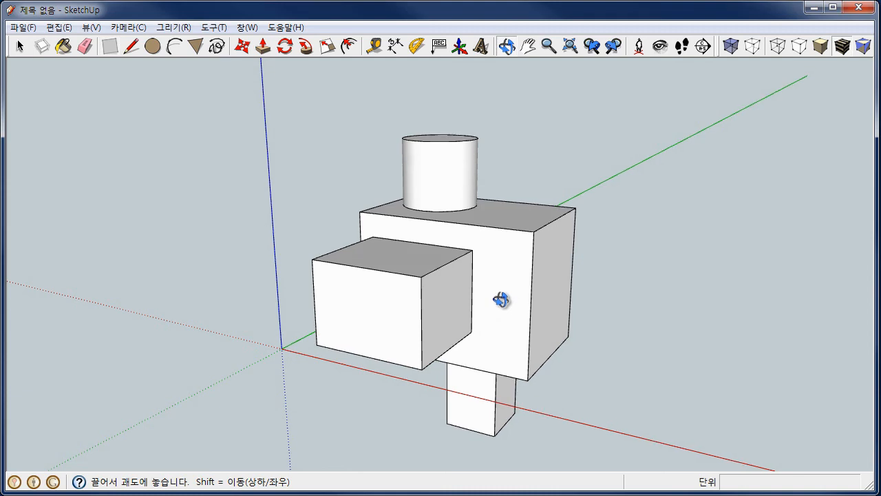
pyautogui.moveTo(502, 301); pyautogui.dragTo(431, 301)
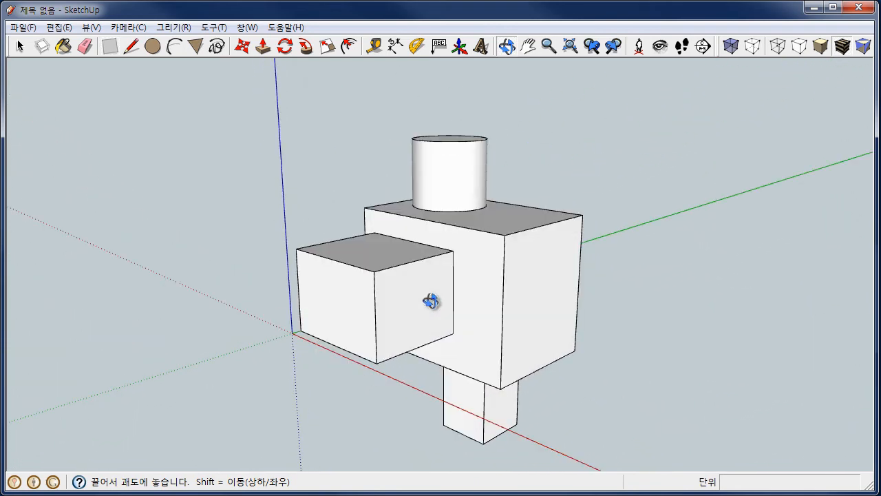
pyautogui.press('r')
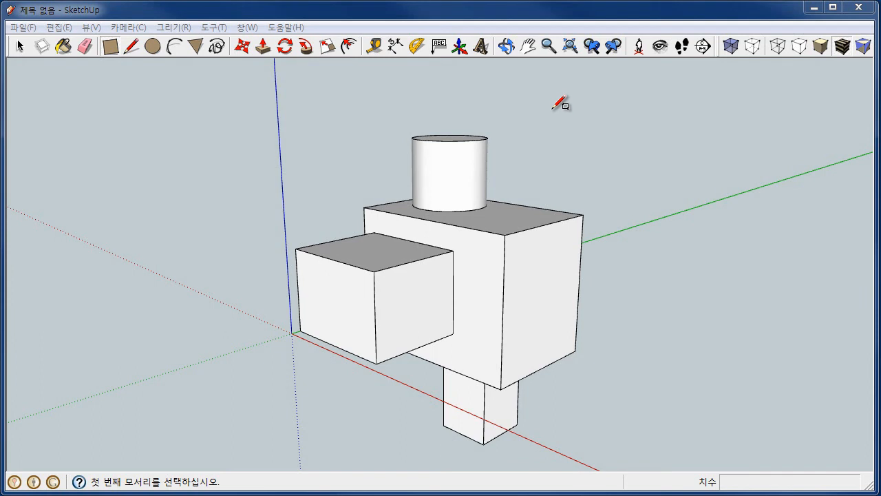
# Examine the lower leg, the cylinder and the front block at different zoom levels.
pyautogui.click(549, 46)
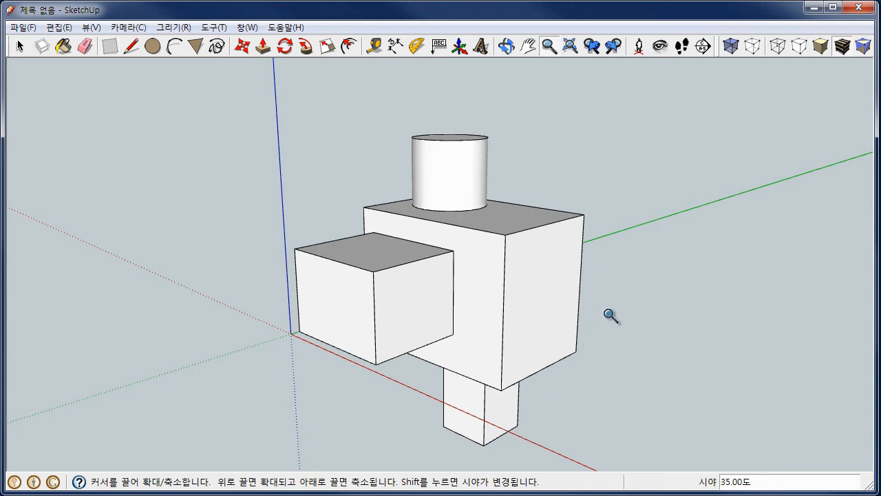
pyautogui.moveTo(610, 313)
pyautogui.mouseDown()
pyautogui.moveTo(624, 216)
pyautogui.moveTo(615, 314)
pyautogui.mouseUp()
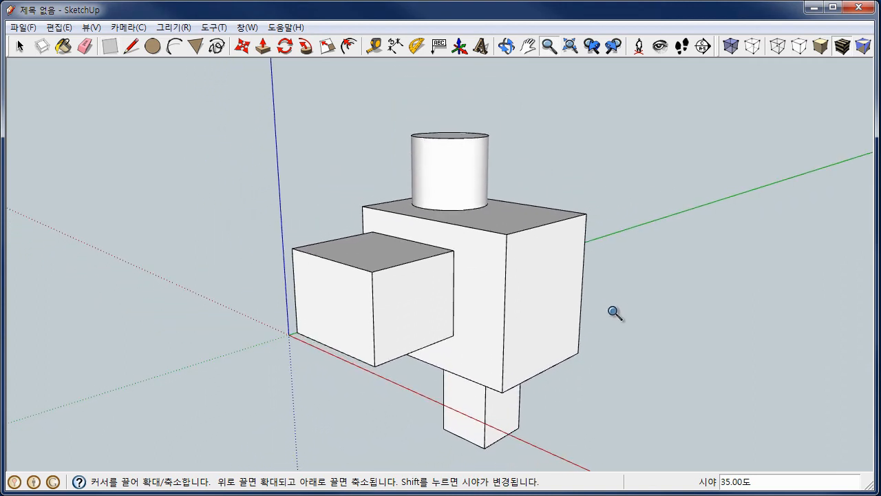
pyautogui.press('space')
pyautogui.scroll(1, 516, 296)
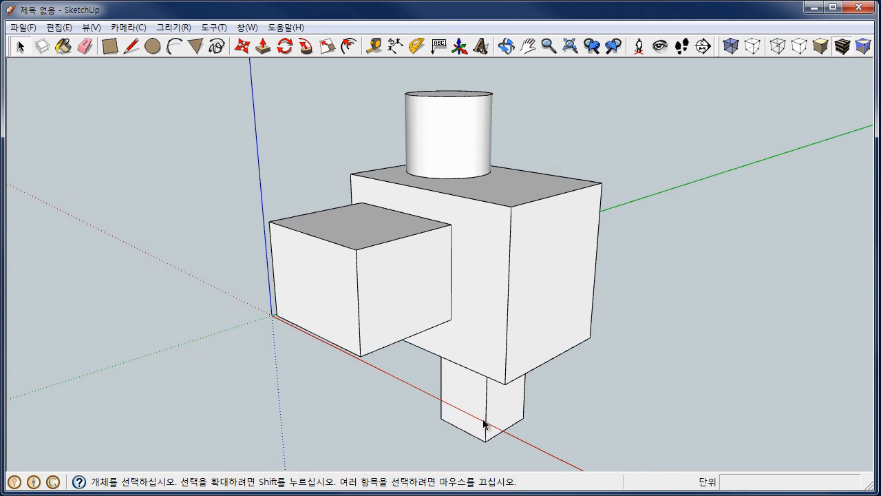
pyautogui.scroll(5, 484, 423)
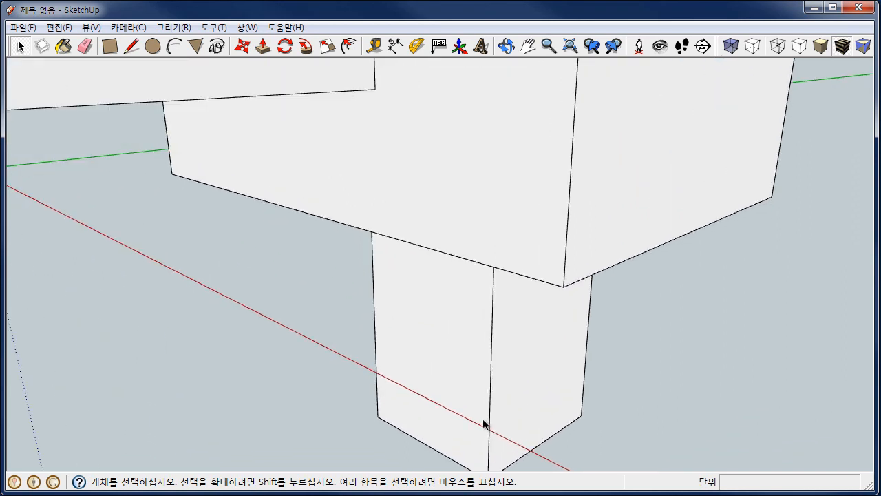
pyautogui.scroll(-8, 484, 424)
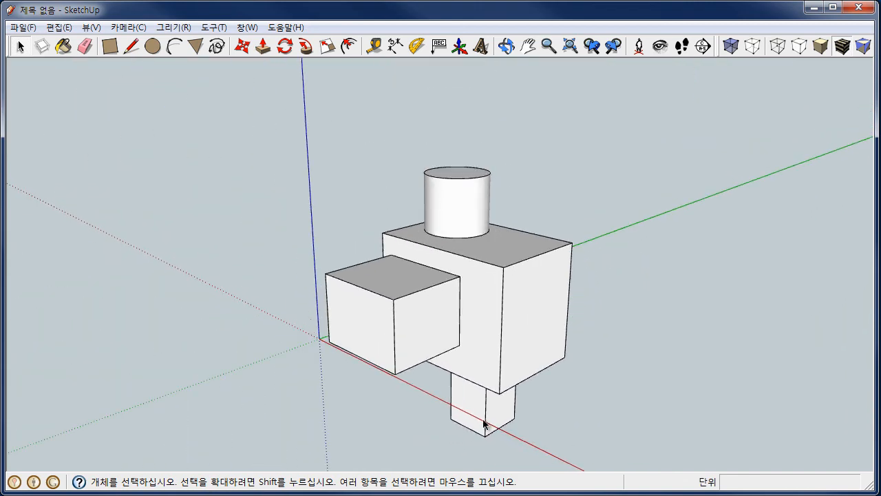
pyautogui.scroll(5, 459, 205)
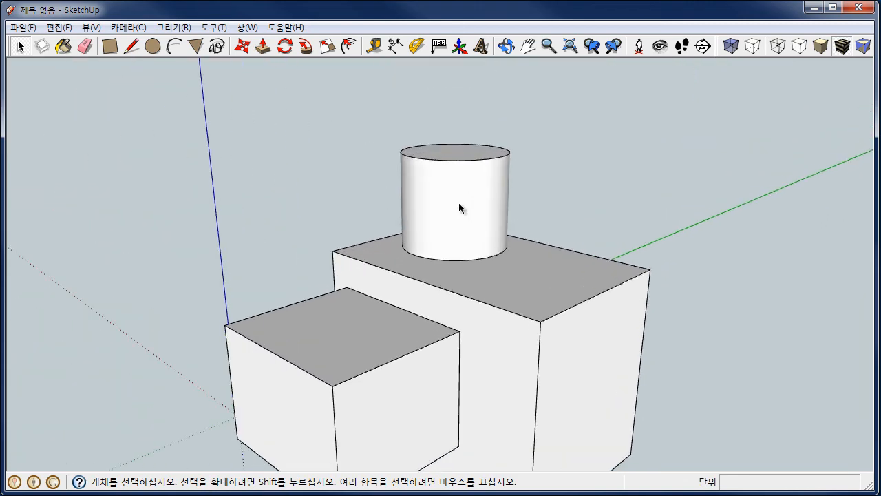
pyautogui.scroll(-6, 451, 205)
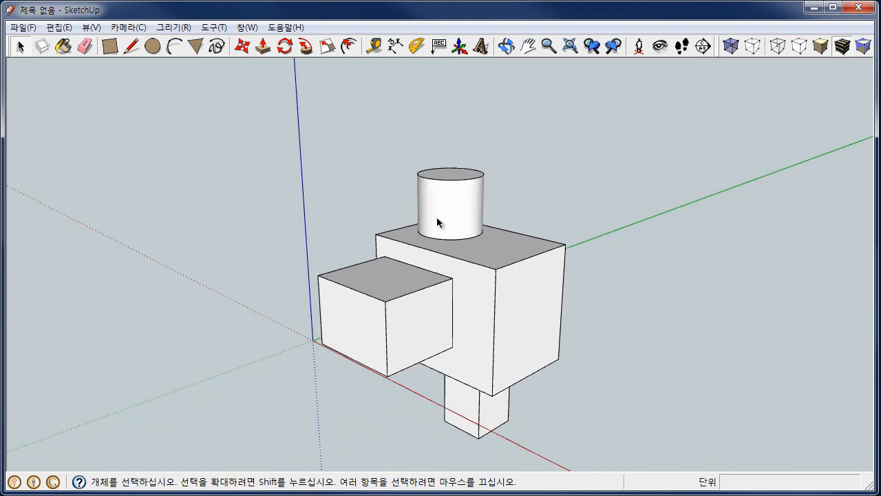
pyautogui.scroll(5, 434, 330)
pyautogui.scroll(-5, 435, 329)
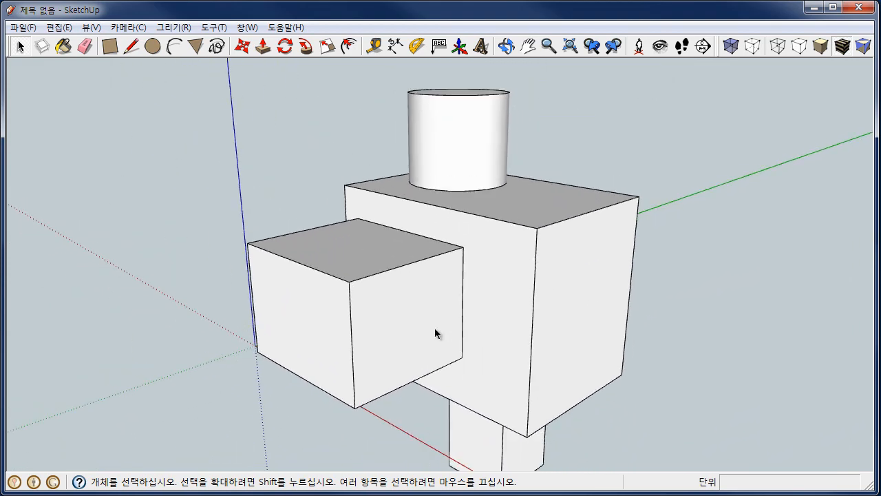
# Draw a rectangle about 693 × 255 mm on the ground beside the main box and Push/Pull it upward about 310 mm.
pyautogui.press('p')
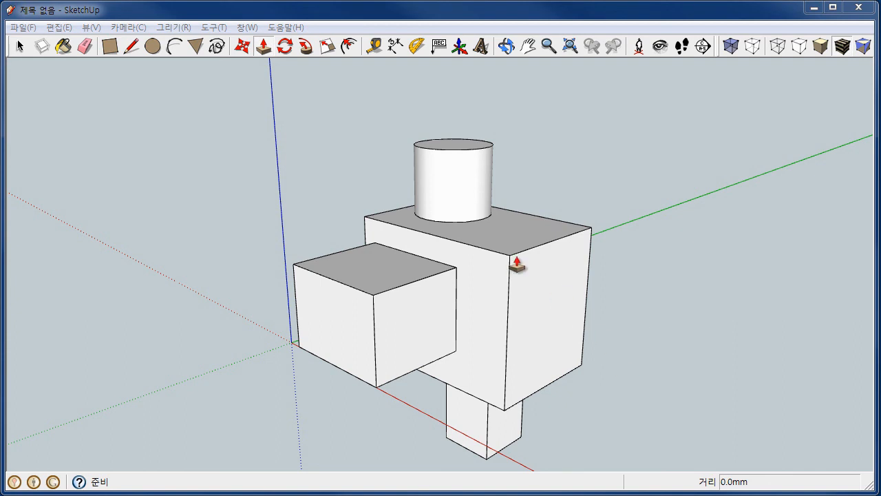
pyautogui.click(112, 50)
pyautogui.click(666, 295)
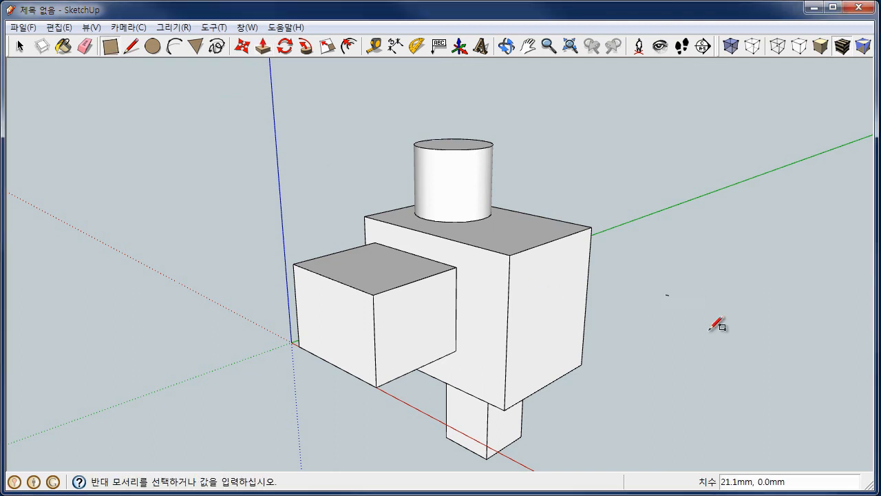
pyautogui.click(775, 342)
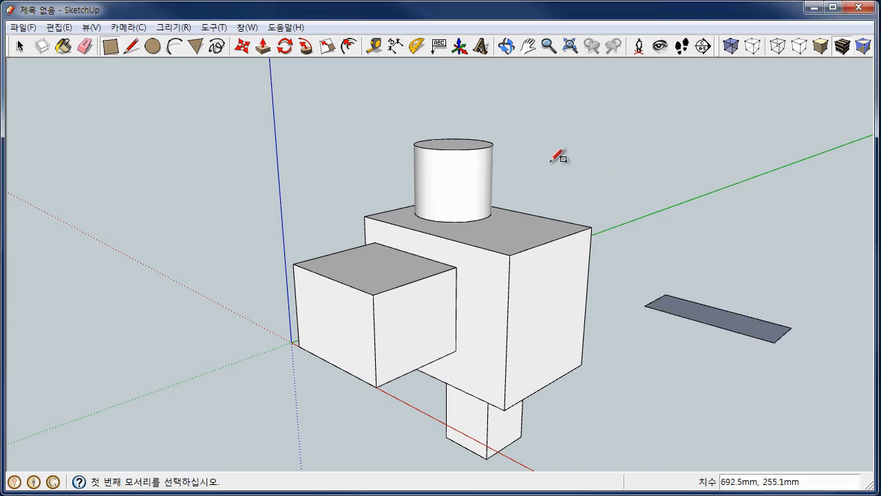
pyautogui.click(263, 49)
pyautogui.moveTo(720, 313); pyautogui.dragTo(667, 254)
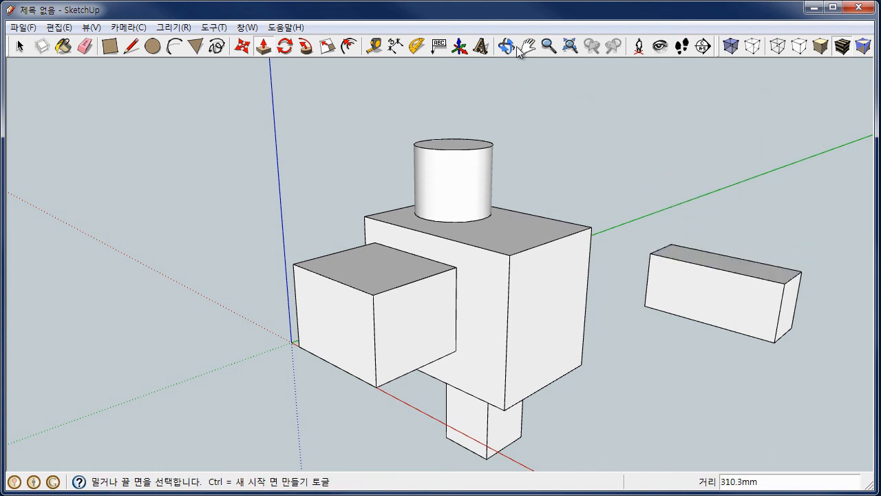